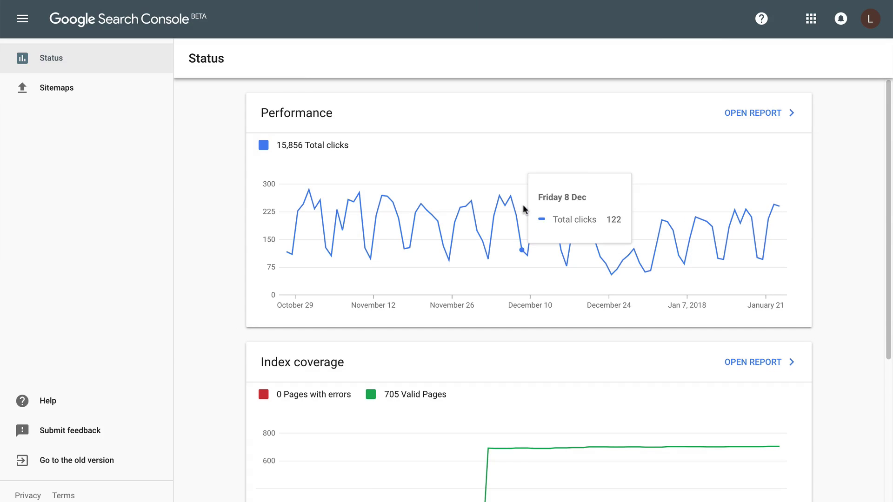
- Open the Performance report and add total impressions, average CTR and average position to the chart
left_click(759, 114)
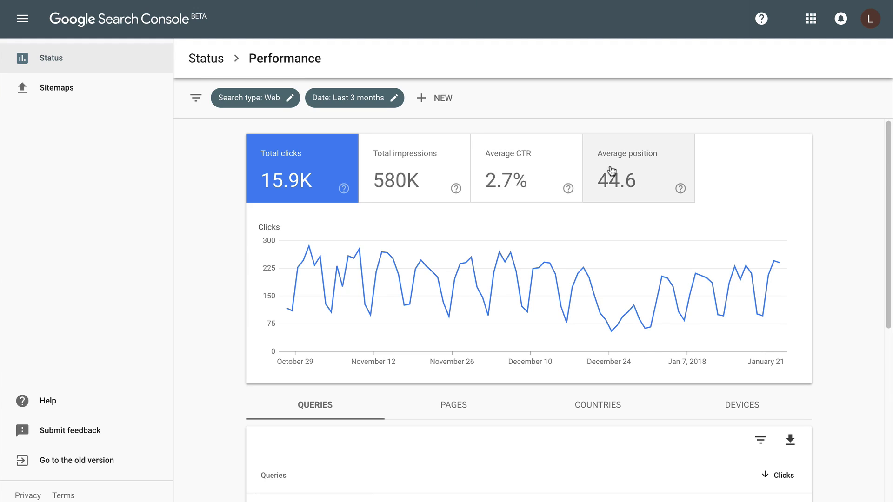
left_click(417, 176)
left_click(514, 180)
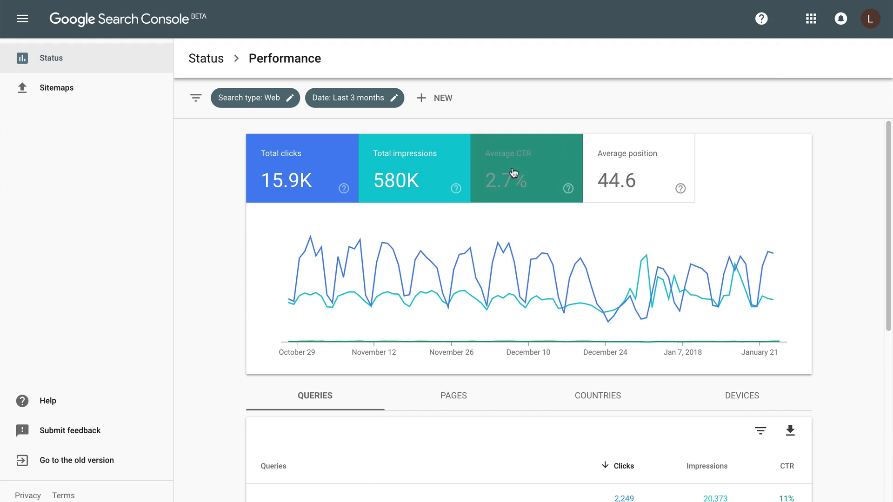
left_click(606, 170)
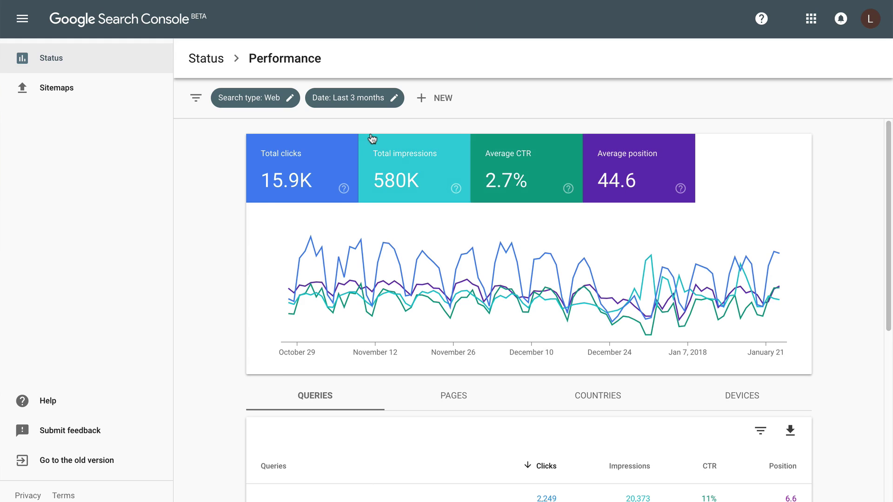
left_click(290, 100)
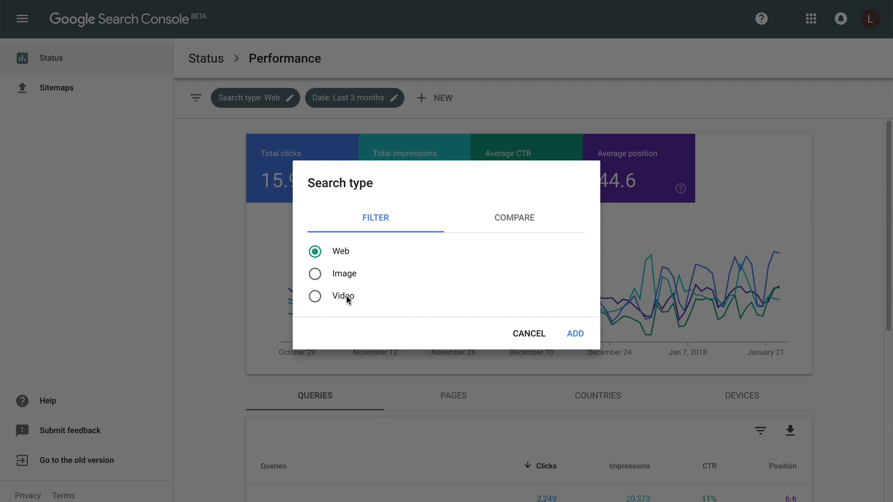
left_click(531, 336)
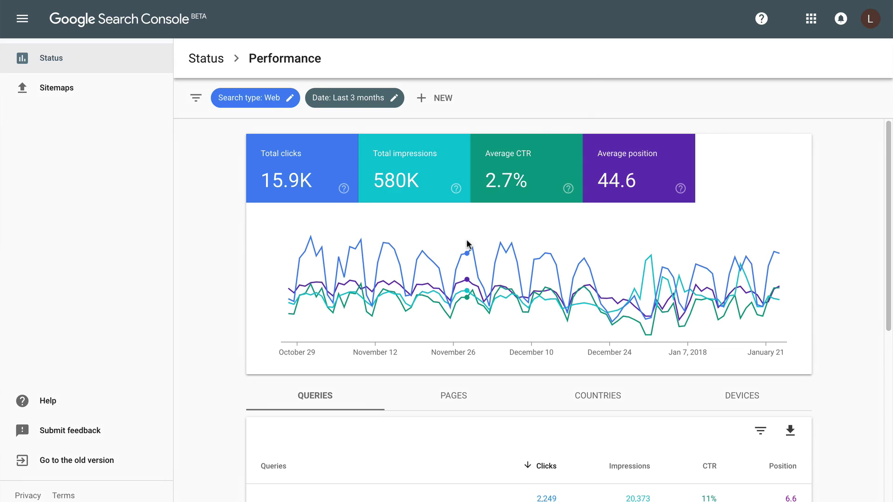
left_click(397, 101)
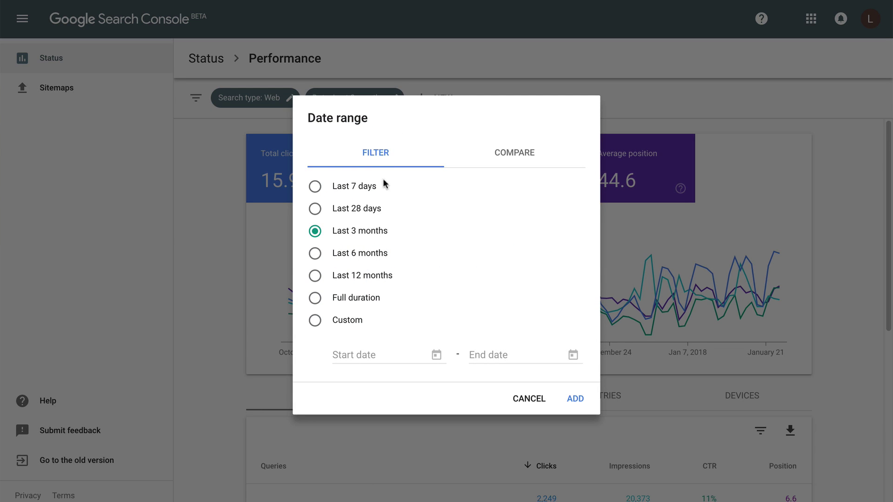
left_click(355, 303)
left_click(520, 163)
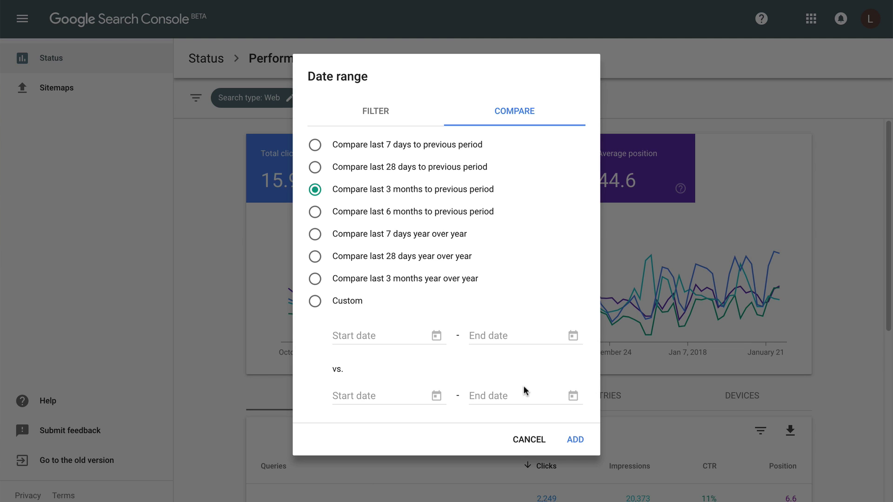
left_click(528, 440)
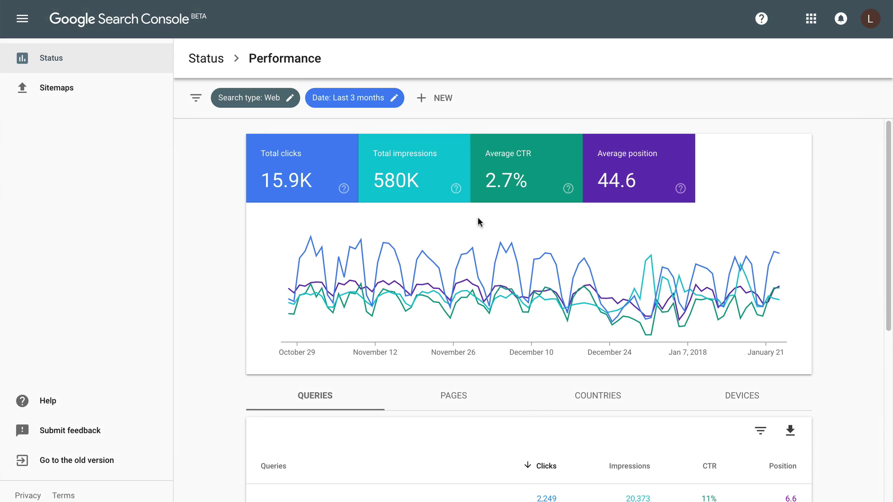
- Check the filter types, then break the table down by device, with the top device at 9,554 clicks
left_click(446, 98)
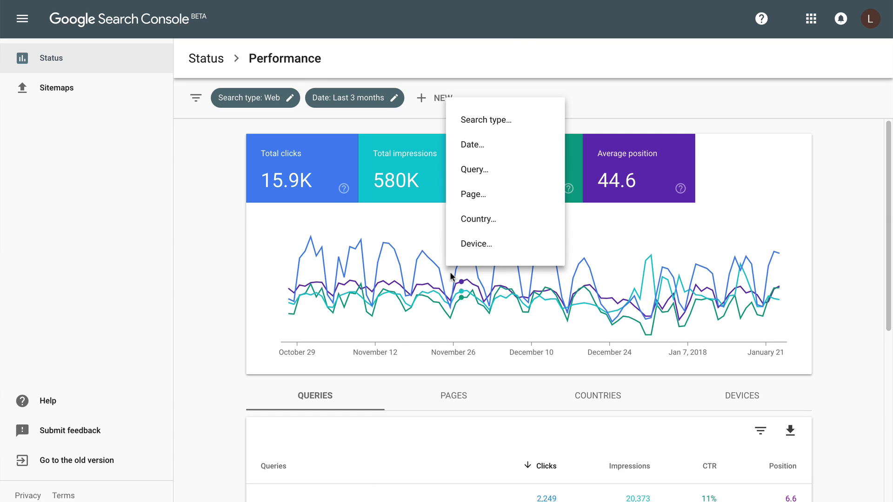
left_click(226, 352)
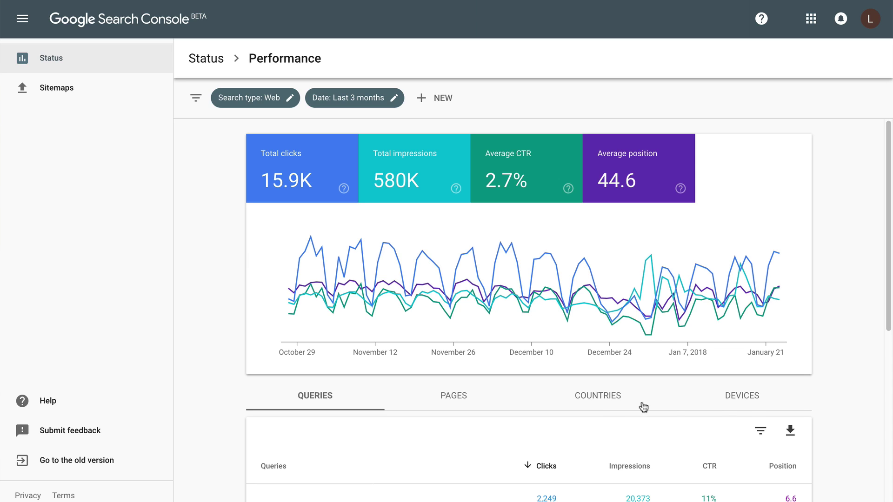
left_click(747, 404)
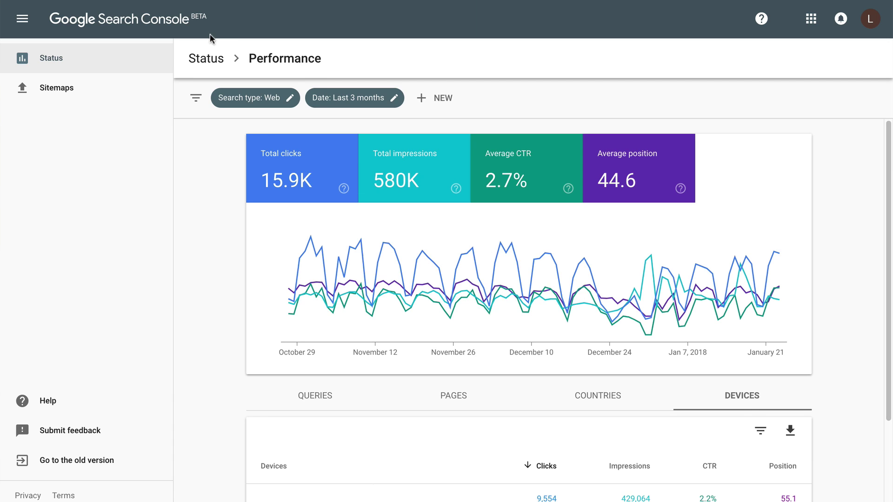
- Go back to Status and review Index coverage: 705 valid pages, no errors, no enhancements
left_click(206, 58)
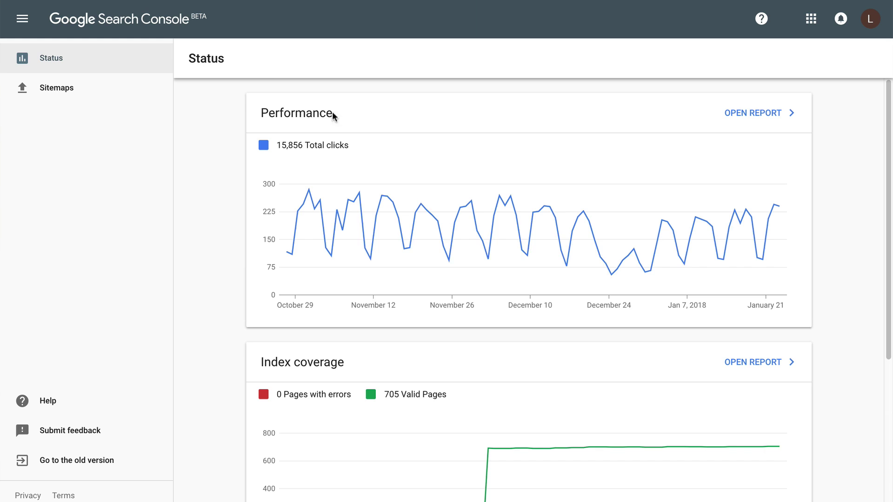
scroll(443, 250, "down", 2)
scroll(444, 250, "down", 1)
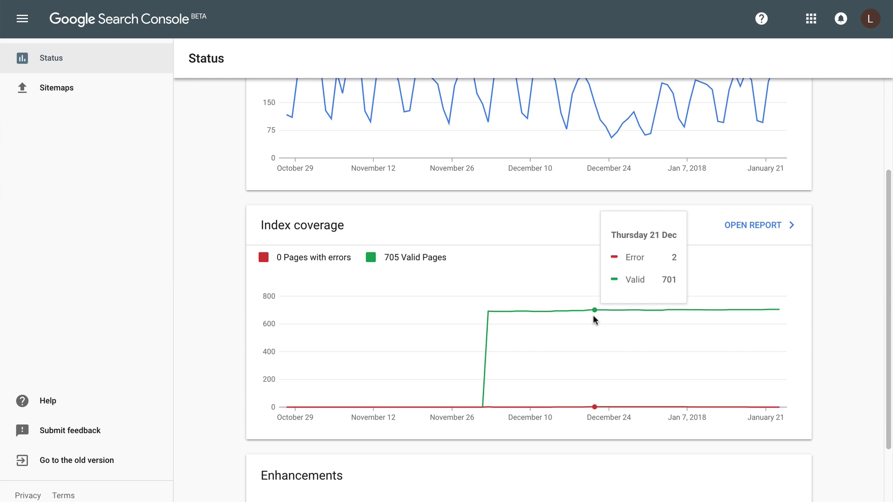
scroll(593, 314, "down", 2)
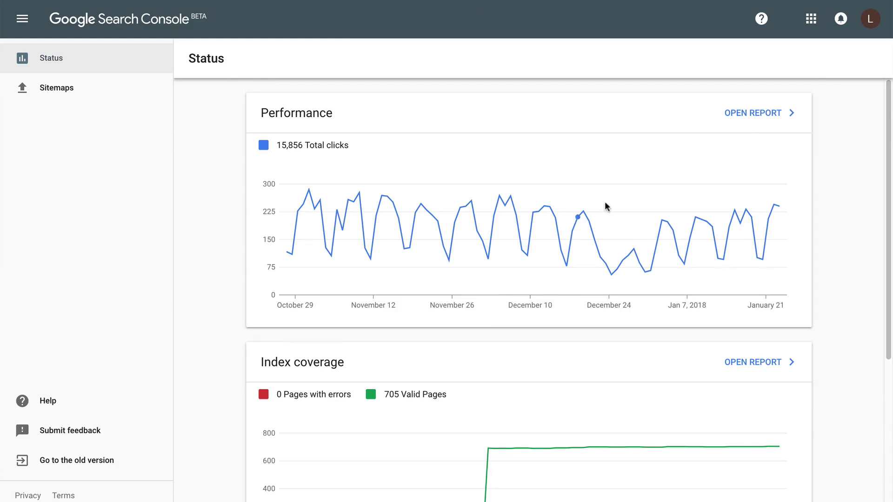
- Reopen the Performance report and chart impressions, average CTR and average position alongside clicks
left_click(755, 115)
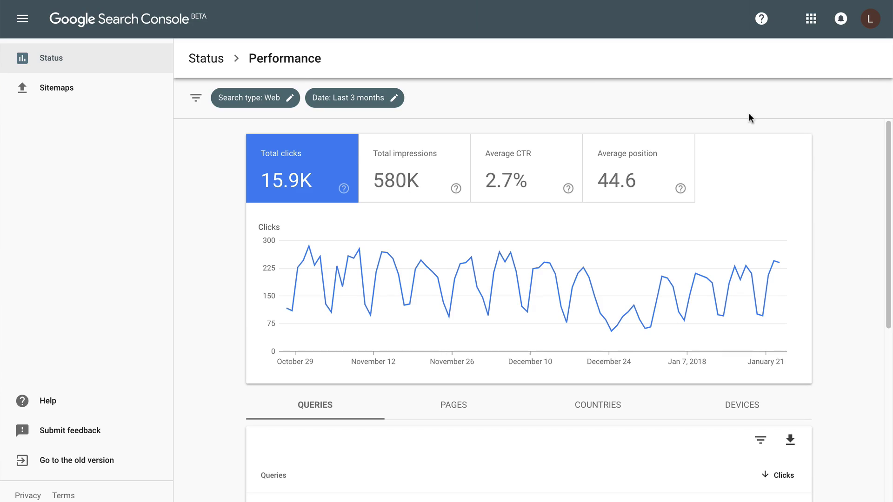
left_click(447, 165)
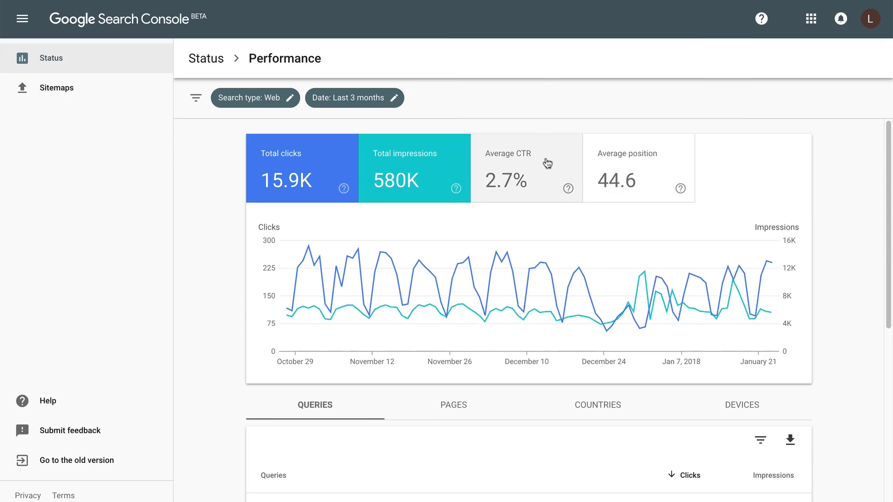
left_click(547, 163)
left_click(672, 171)
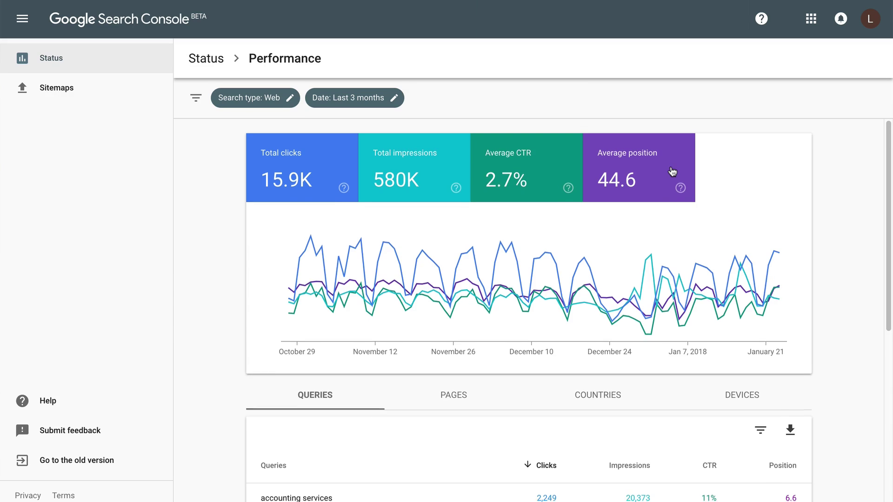
scroll(672, 171, "down", 3)
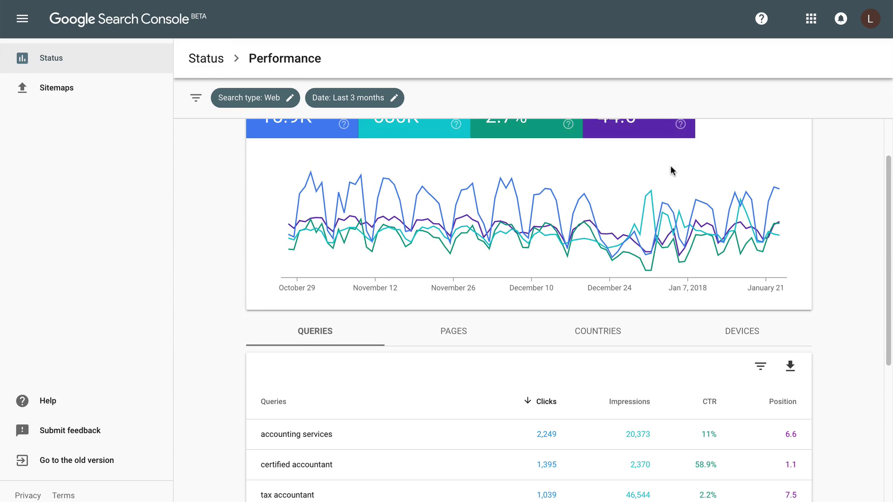
scroll(672, 171, "down", 1)
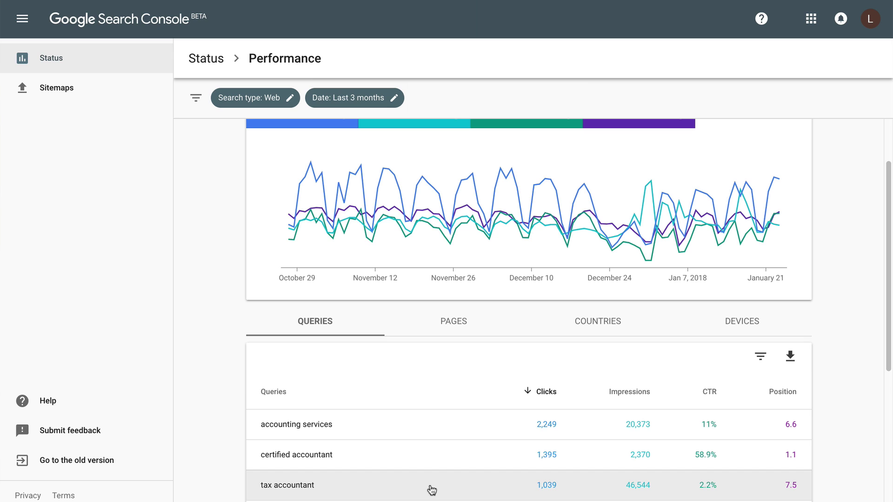
- Filter to the 'tax accountant' query and list its pages, with the homepage at 1,008 clicks
left_click(431, 490)
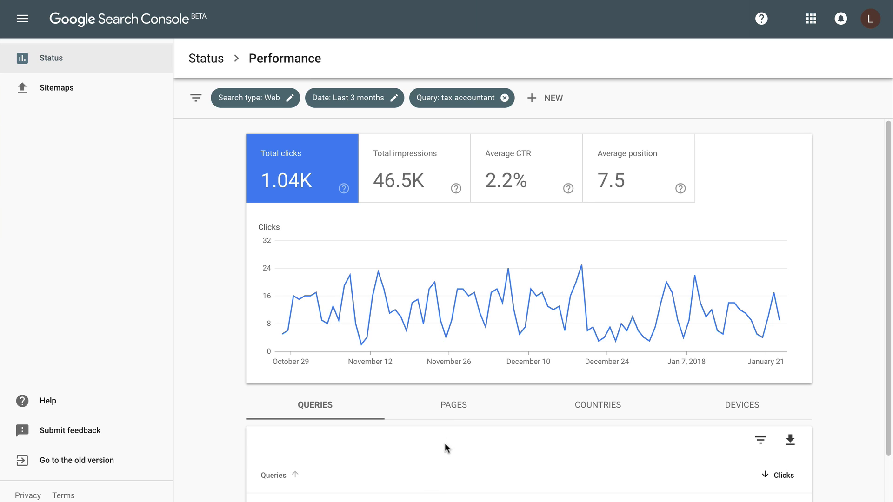
left_click(452, 413)
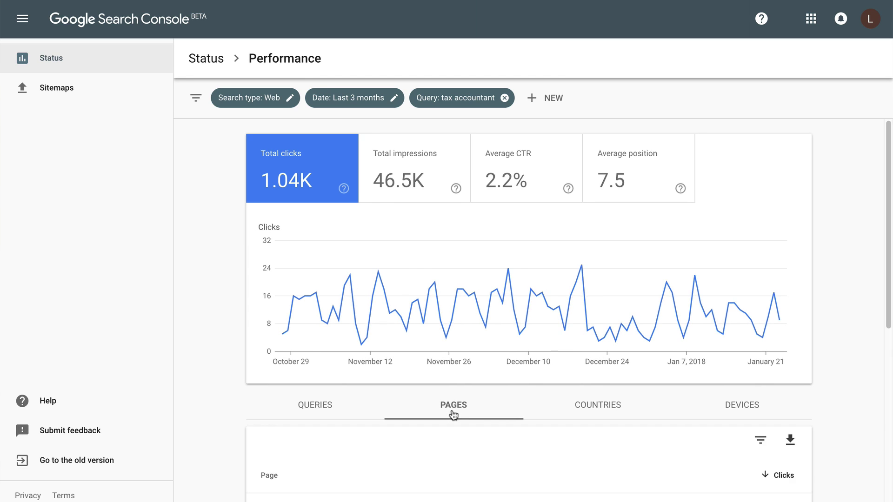
scroll(453, 414, "down", 1)
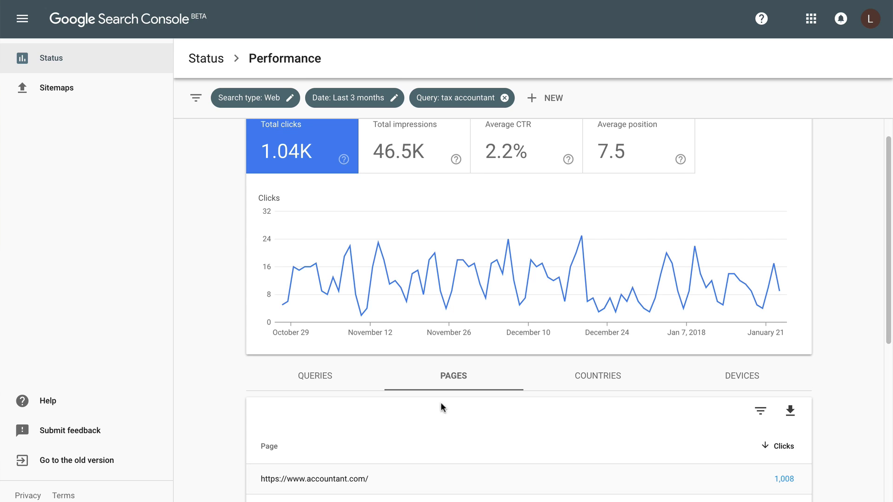
- Remove the 'Query: tax accountant' filter chip to restore totals of 15.9K clicks and 580K impressions
left_click(504, 97)
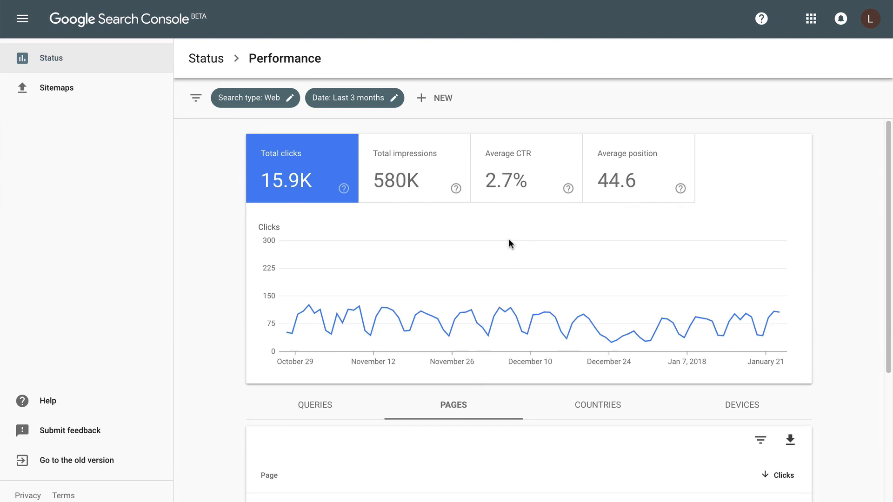